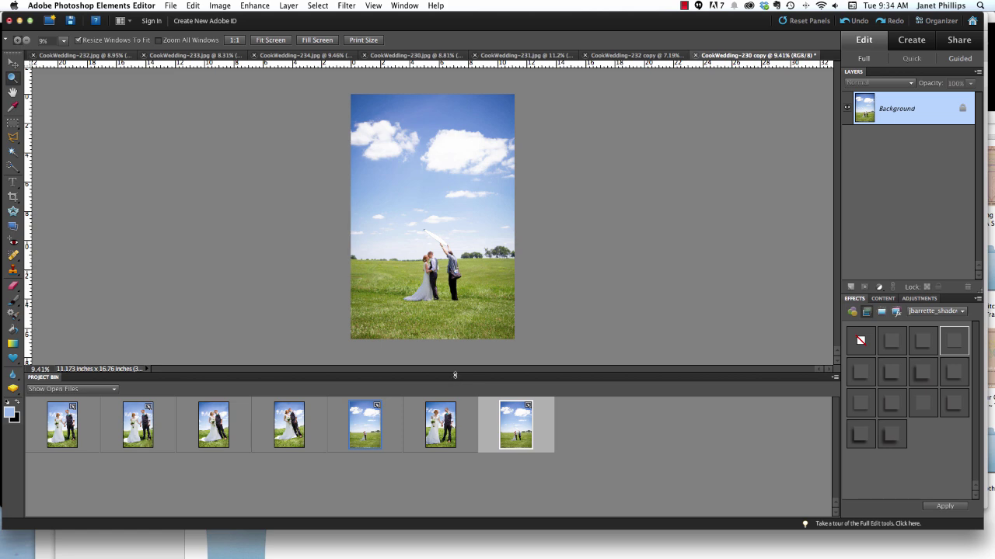
Clone clear sky over the white reflector held above the couple, using a 125 px Clone Stamp brush
left_click_drag(455, 373, 452, 457)
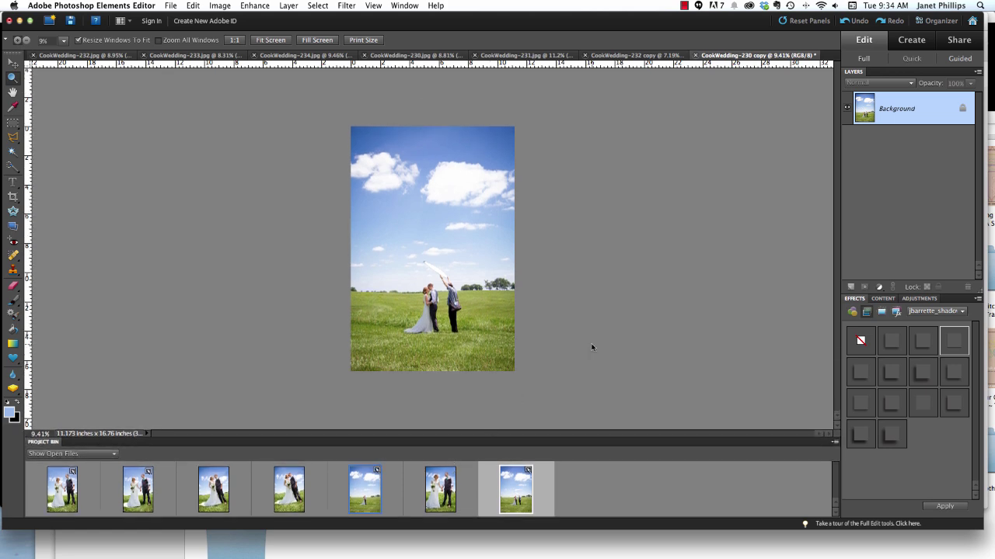
scroll(591, 344, "up", 5)
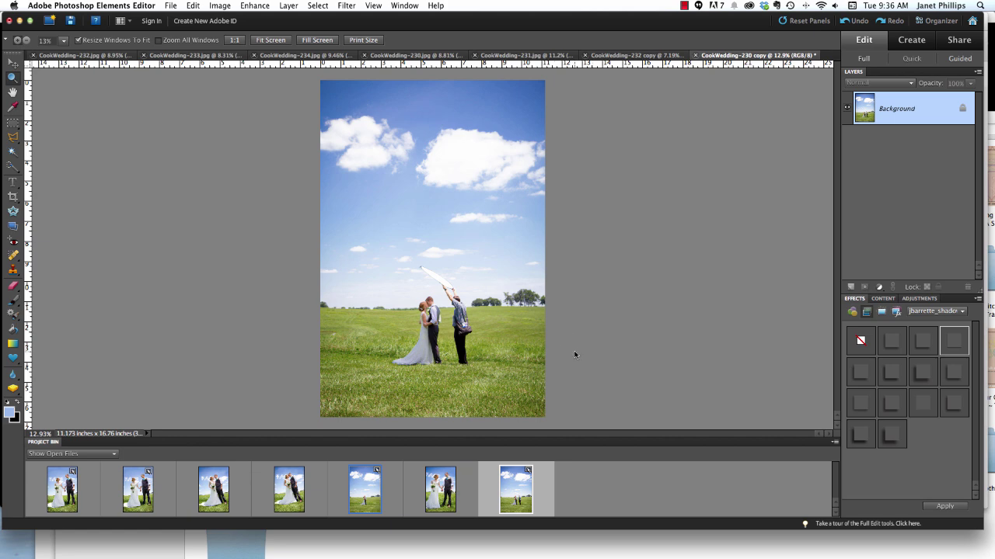
left_click_drag(355, 242, 522, 390)
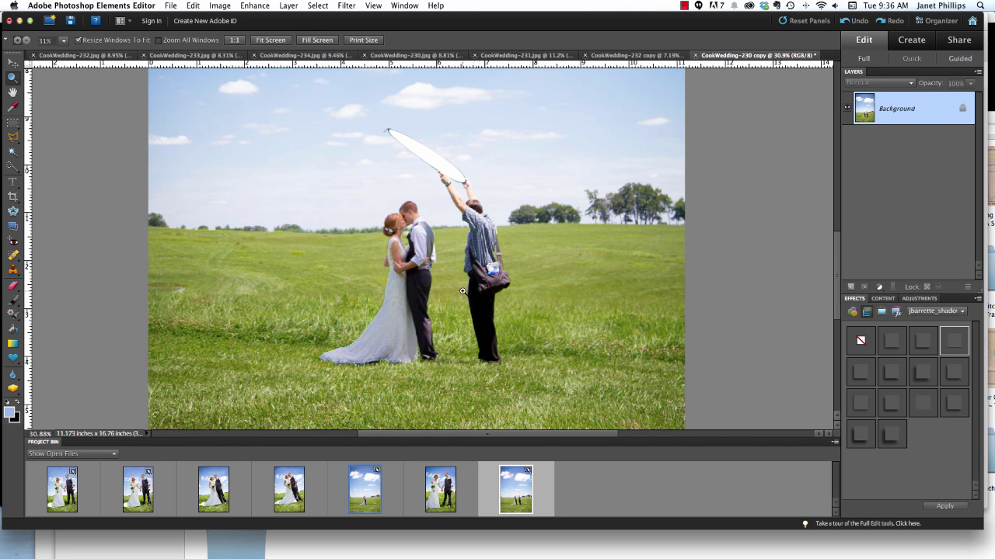
key("s")
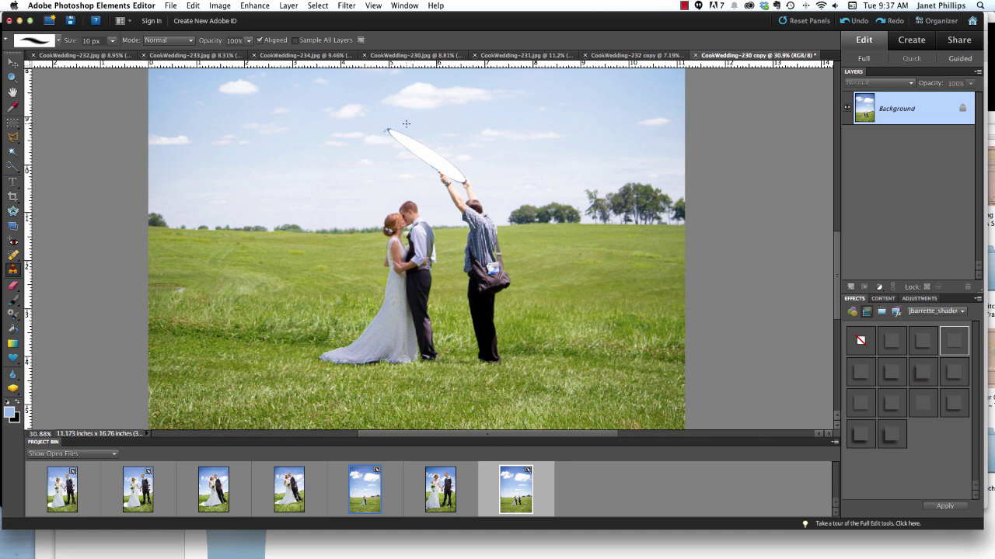
key("bracketright")
key("bracketright")
key("bracketright")
key("bracketright")
key("bracketright")
key("bracketright")
key("bracketright")
key("bracketright")
key("bracketright")
key("bracketright")
key("bracketright")
key("bracketleft")
left_click_drag(391, 127, 396, 127)
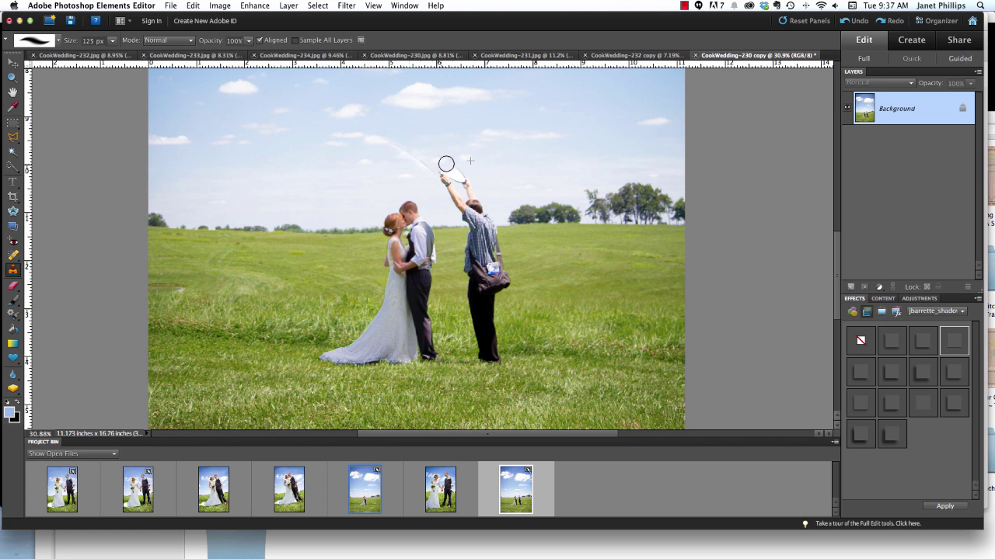
left_click_drag(388, 153, 416, 166)
left_click(394, 158, "alt")
left_click_drag(424, 170, 399, 141)
Clone sky over the last piece of the reflector and the assistant's raised arms and head
scroll(412, 152, "up", 5)
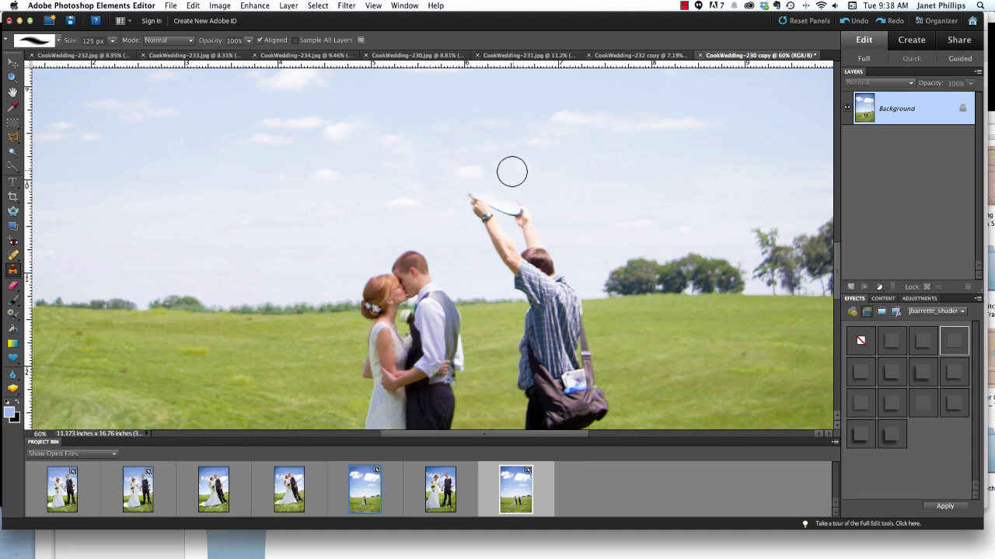
mouse_move(524, 166)
left_mouse_down()
mouse_move(454, 193)
mouse_move(515, 189)
mouse_move(525, 211)
mouse_move(449, 201)
mouse_move(457, 213)
mouse_move(492, 202)
mouse_move(487, 218)
mouse_move(528, 219)
mouse_move(498, 227)
mouse_move(526, 221)
mouse_move(507, 246)
mouse_move(551, 249)
left_mouse_up()
left_click(462, 162, "alt")
left_click(565, 217, "alt")
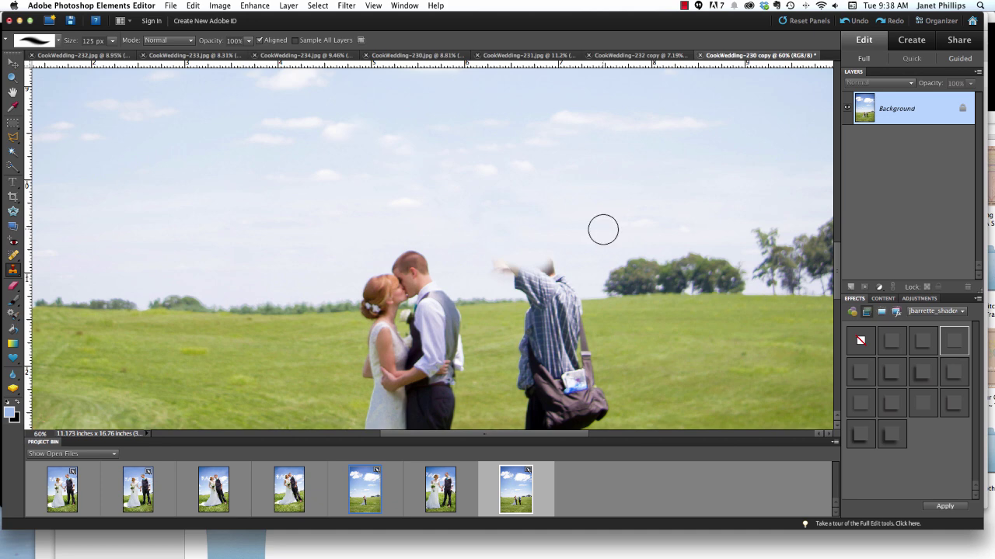
mouse_move(551, 255)
left_mouse_down()
mouse_move(516, 263)
mouse_move(558, 268)
mouse_move(545, 290)
mouse_move(599, 292)
mouse_move(554, 296)
mouse_move(533, 321)
mouse_move(609, 318)
mouse_move(568, 310)
mouse_move(559, 291)
mouse_move(649, 304)
mouse_move(624, 309)
mouse_move(656, 304)
mouse_move(607, 258)
left_mouse_up()
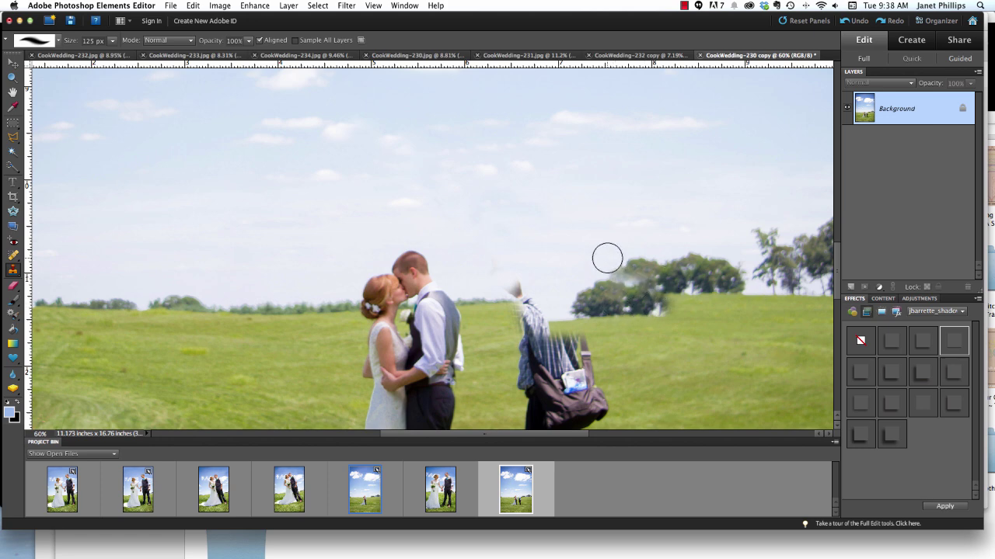
key("super+z")
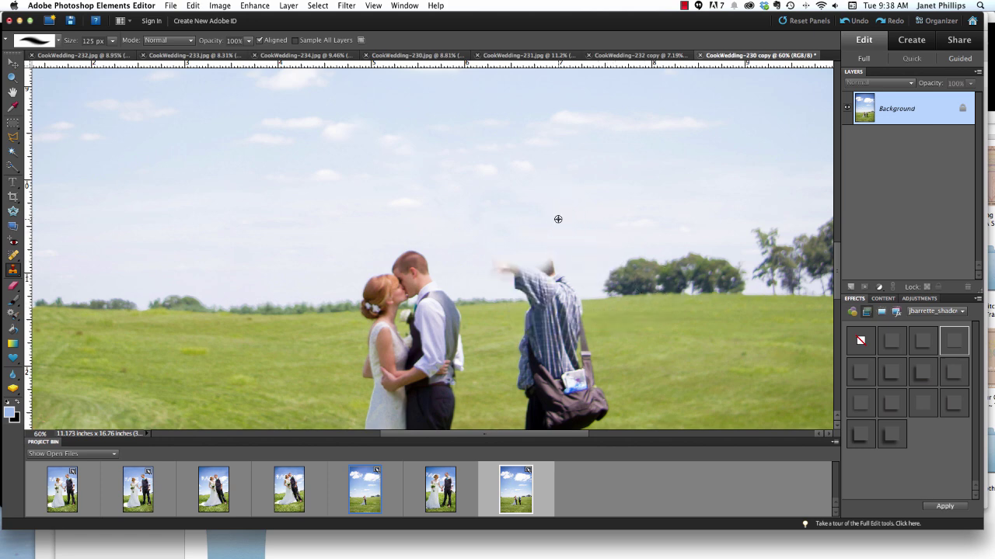
Clone sky over the assistant's remaining shoulders and grass over his body and legs, enlarging the brush to 200 px for the grass
mouse_move(532, 255)
left_mouse_down()
mouse_move(502, 260)
mouse_move(508, 272)
mouse_move(517, 263)
mouse_move(550, 269)
mouse_move(532, 273)
mouse_move(524, 257)
mouse_move(559, 269)
mouse_move(529, 274)
mouse_move(526, 285)
mouse_move(565, 282)
mouse_move(547, 248)
mouse_move(570, 282)
mouse_move(540, 287)
mouse_move(554, 262)
mouse_move(573, 273)
mouse_move(557, 283)
mouse_move(610, 311)
mouse_move(601, 308)
mouse_move(603, 331)
mouse_move(633, 327)
mouse_move(610, 301)
mouse_move(588, 241)
left_mouse_up()
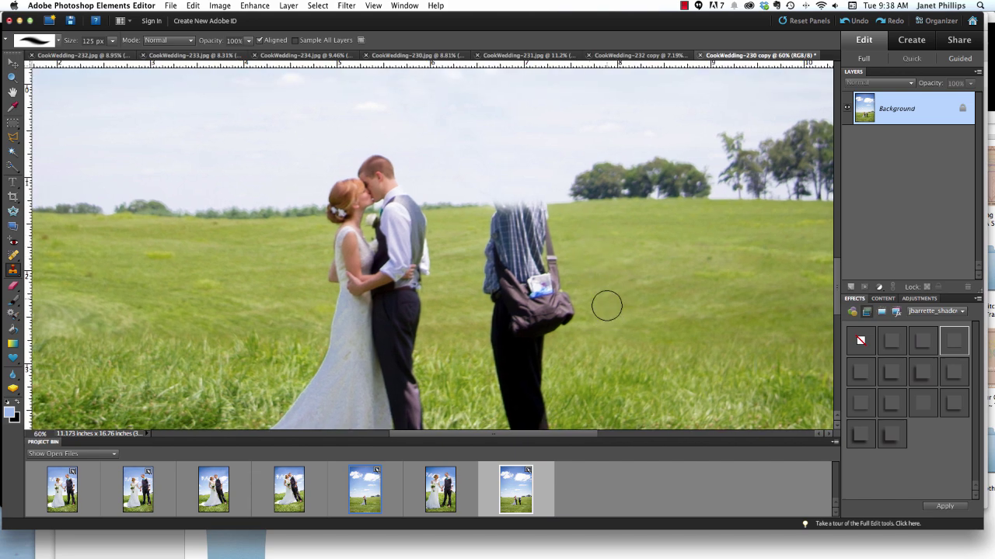
left_click_drag(632, 318, 610, 184)
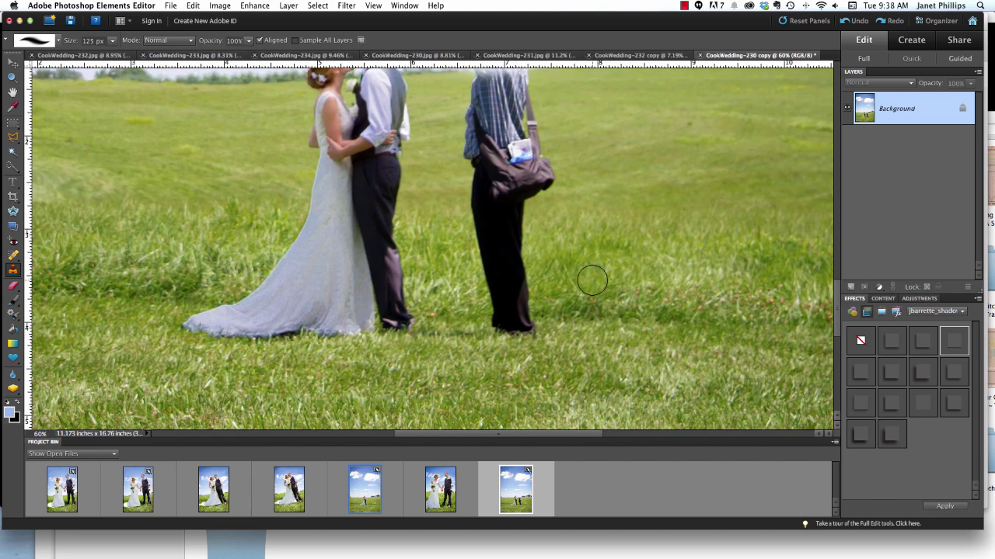
scroll(592, 280, "down", 3)
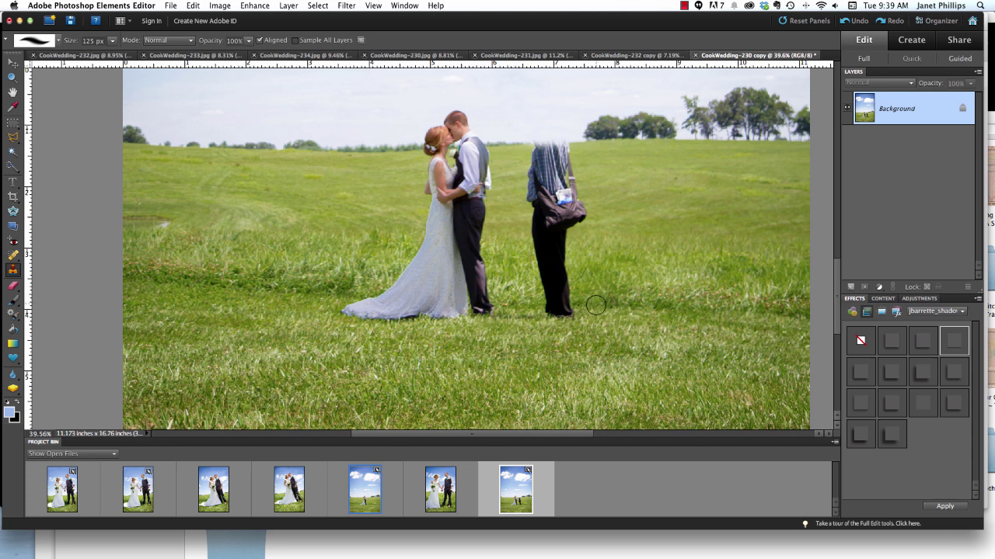
key("bracketright")
key("bracketright")
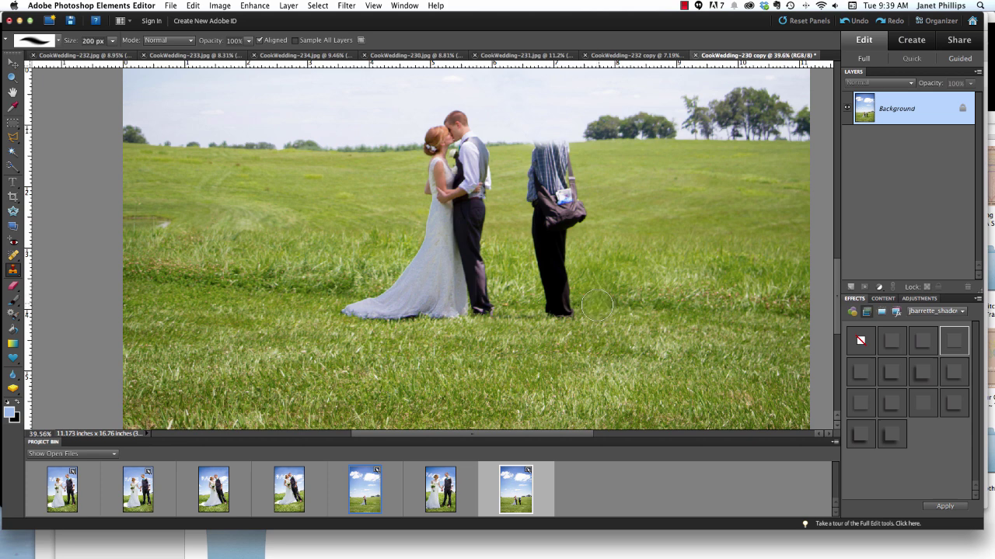
mouse_move(605, 307)
left_mouse_down()
mouse_move(552, 311)
mouse_move(586, 297)
mouse_move(532, 317)
mouse_move(558, 281)
mouse_move(542, 241)
mouse_move(571, 222)
mouse_move(569, 206)
mouse_move(559, 206)
mouse_move(569, 200)
mouse_move(537, 227)
mouse_move(559, 203)
mouse_move(541, 195)
mouse_move(575, 185)
mouse_move(548, 177)
mouse_move(562, 170)
mouse_move(541, 165)
mouse_move(550, 167)
mouse_move(546, 180)
mouse_move(565, 166)
mouse_move(544, 159)
mouse_move(602, 168)
left_mouse_up()
Rebuild the smudged horizon beside the groom with a 50 px Clone Stamp brush, cloning sky and the neighbouring grass edge
key("z")
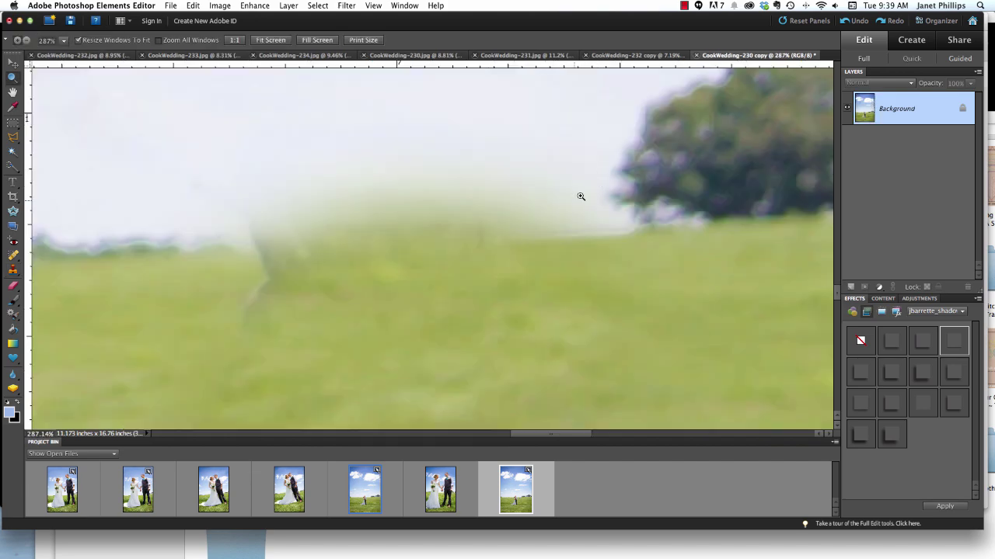
scroll(379, 251, "down", 5)
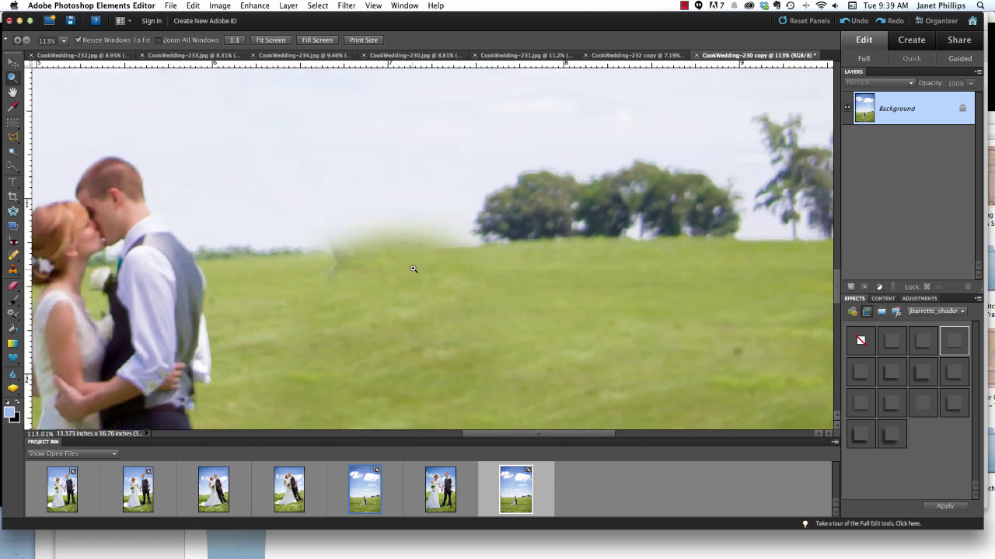
key("s")
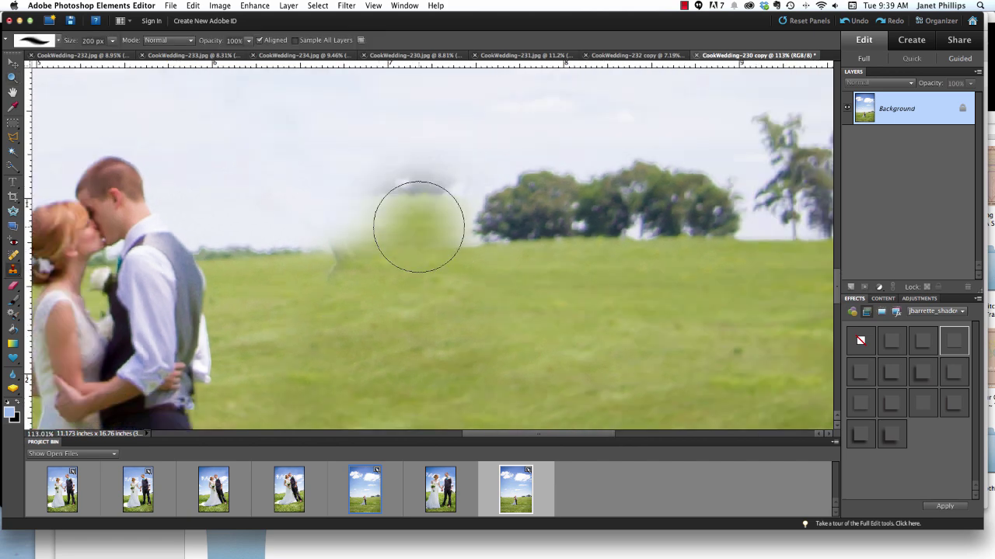
key("bracketleft")
key("bracketleft")
key("bracketleft")
key("bracketleft")
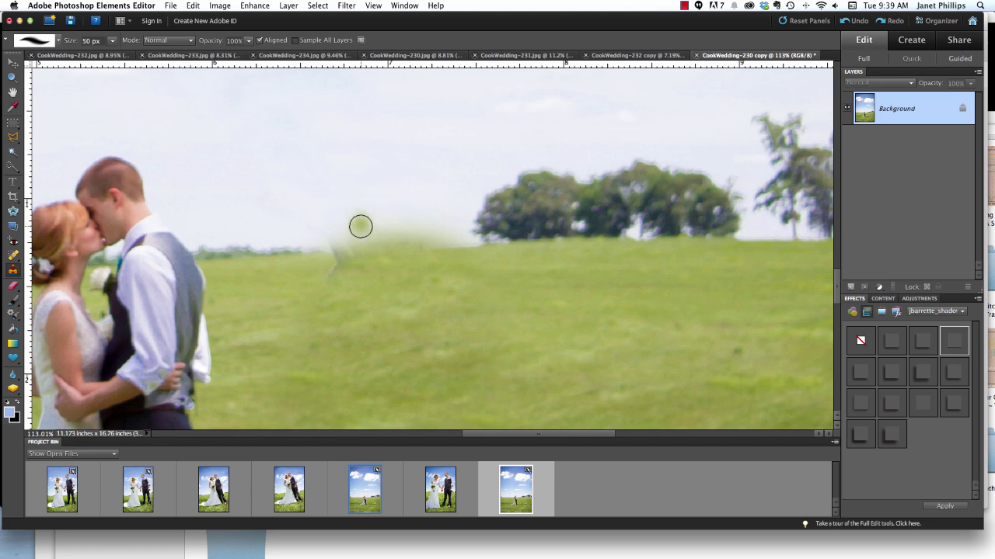
left_click(351, 220, "alt")
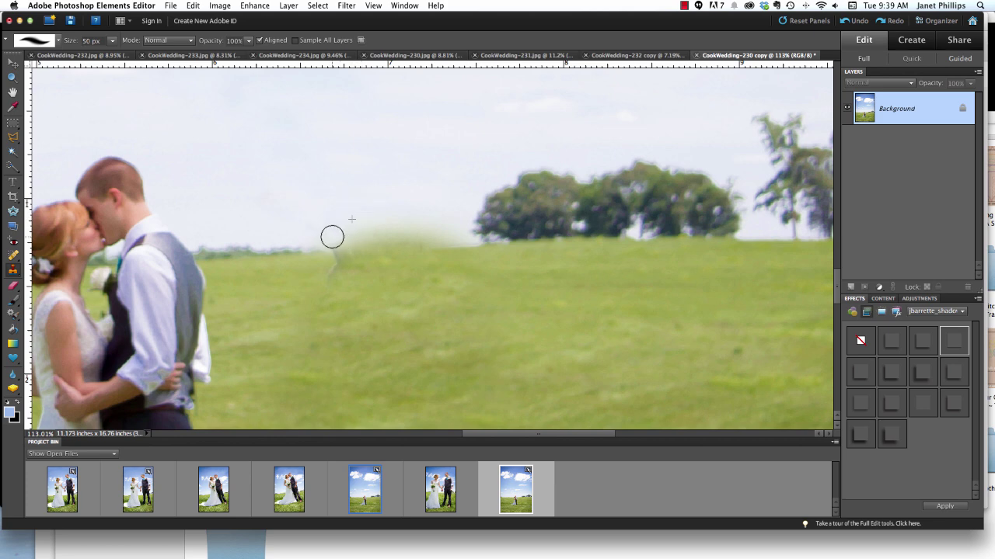
left_click_drag(331, 235, 435, 230)
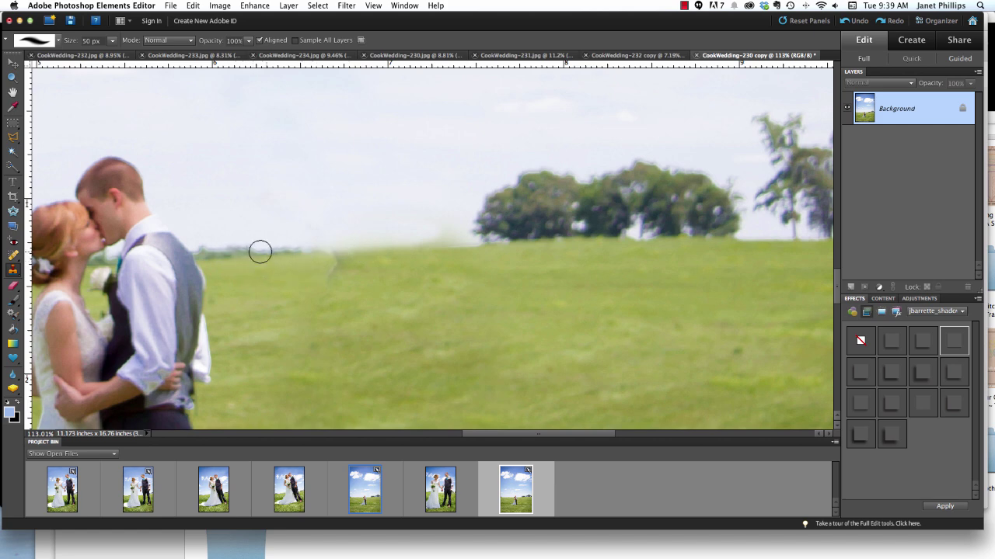
left_click_drag(260, 251, 461, 240)
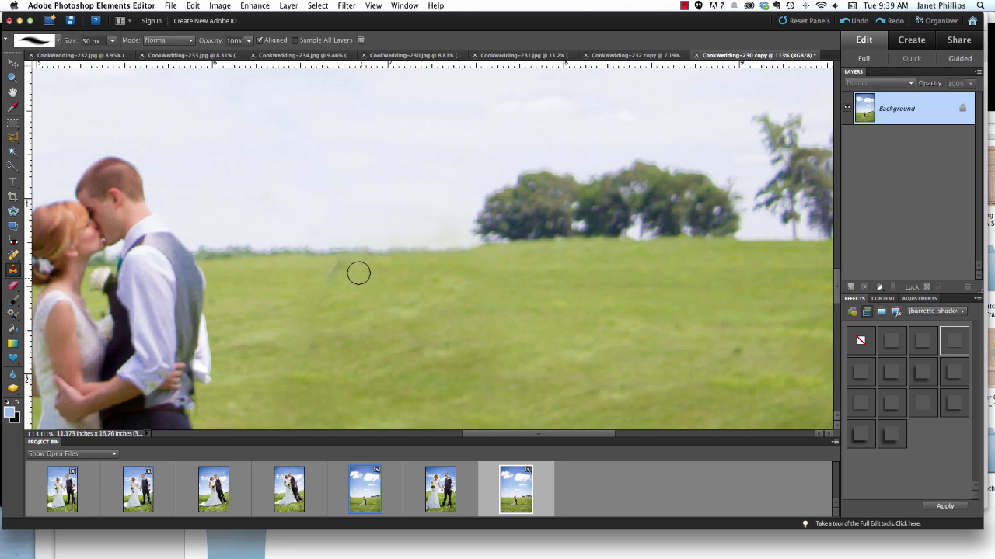
scroll(428, 298, "down", 1)
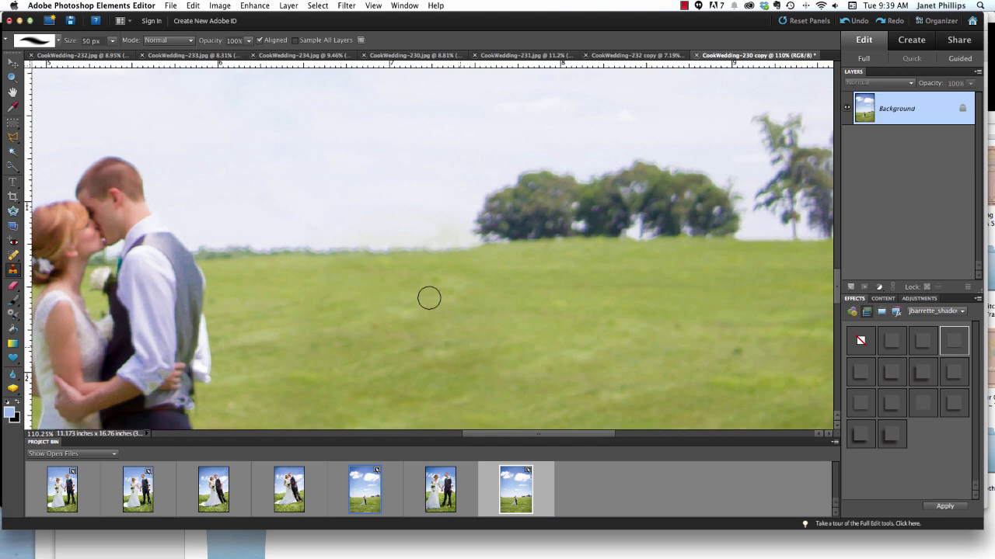
Blend the grass where the assistant stood by cloning nearby grass with a 250 px Clone Stamp brush
scroll(429, 299, "down", 10)
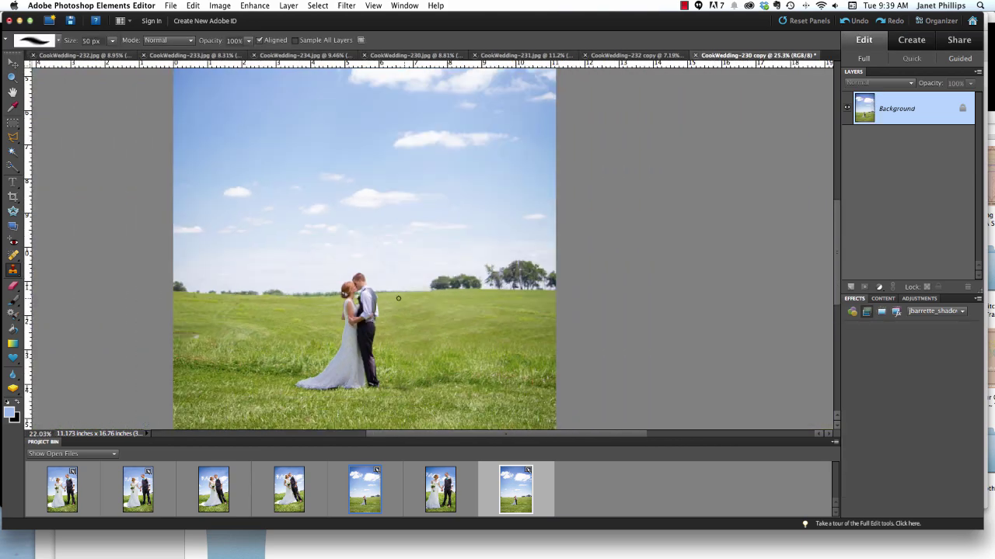
scroll(398, 299, "down", 3)
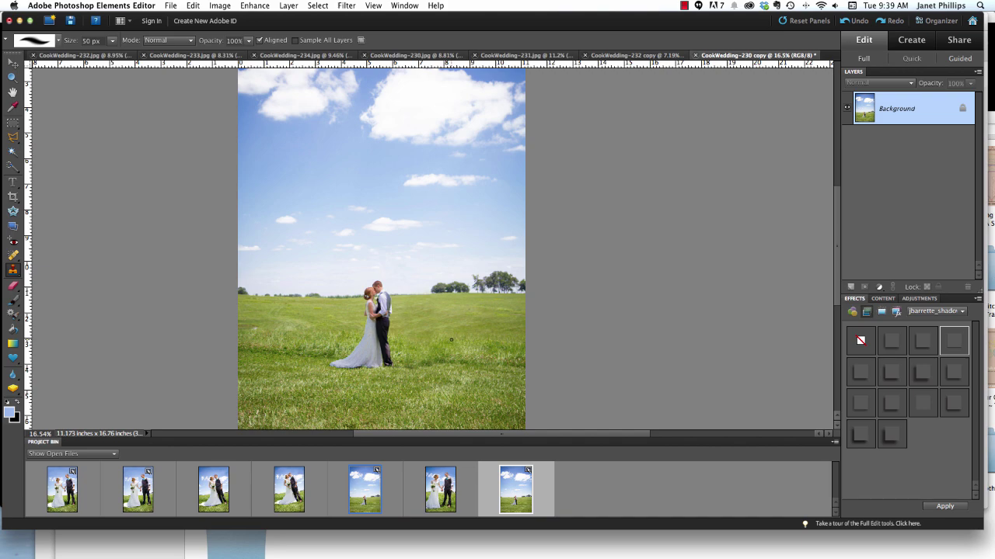
key("z")
left_click_drag(463, 384, 459, 379)
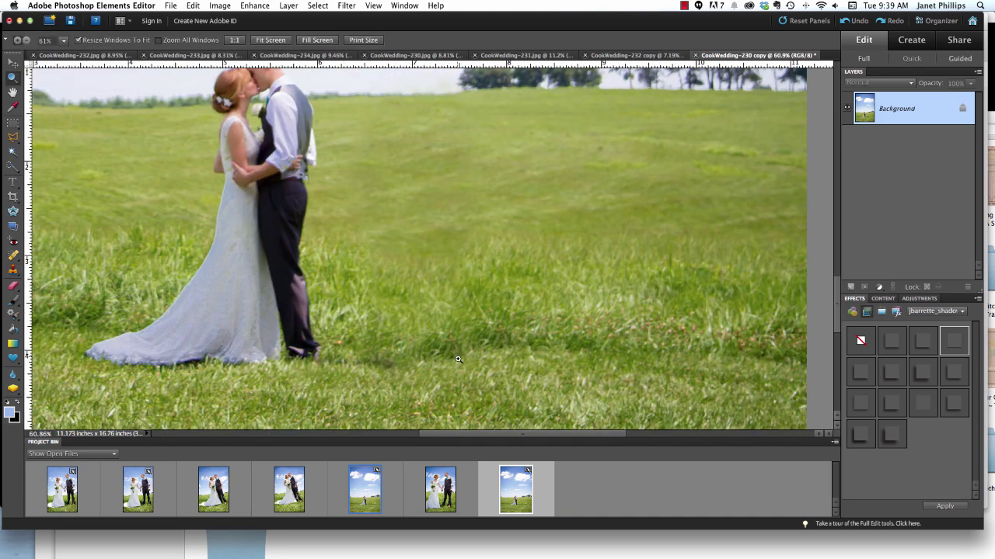
left_click_drag(492, 343, 485, 264)
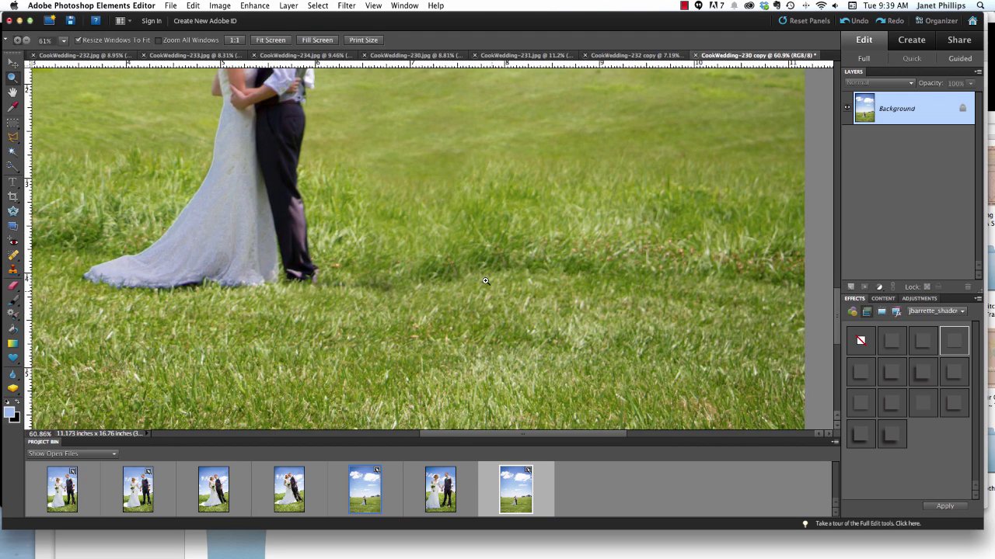
scroll(494, 301, "down", 5)
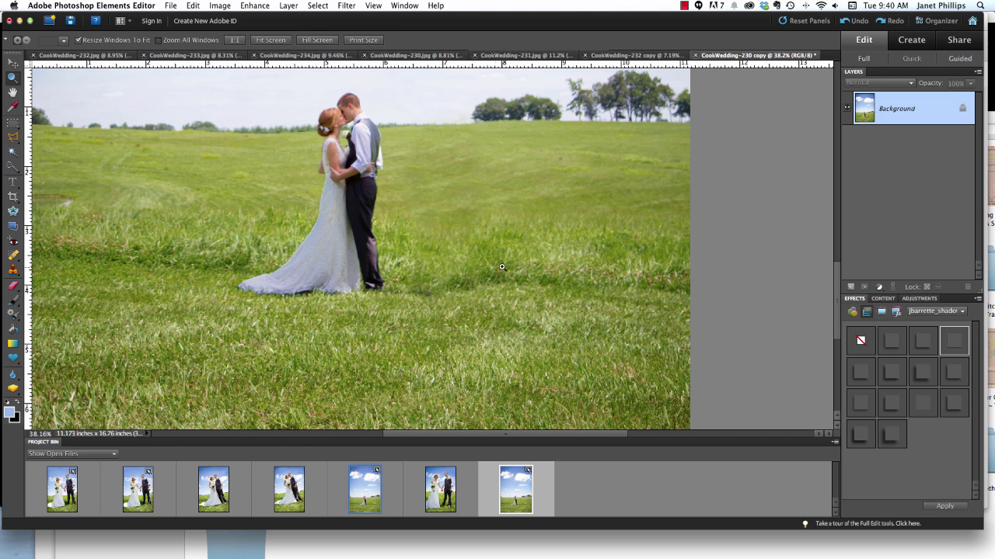
key("s")
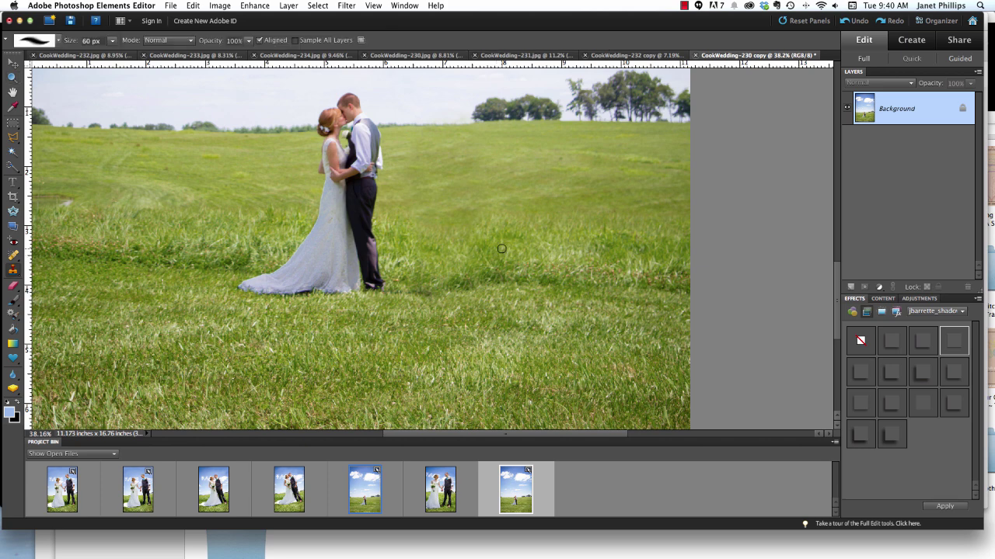
key("bracketright")
key("bracketright")
key("bracketright")
key("bracketright")
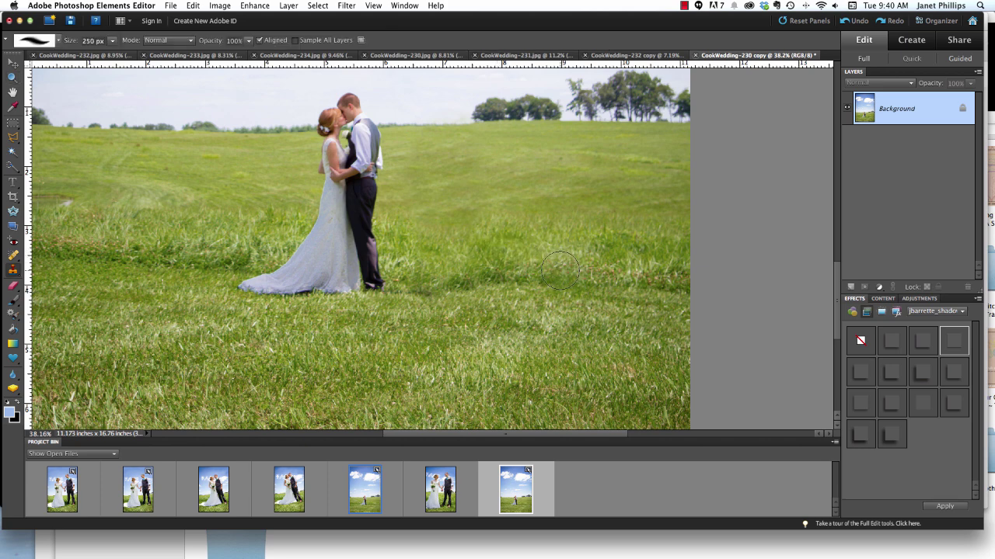
left_click(430, 256)
left_click(438, 253)
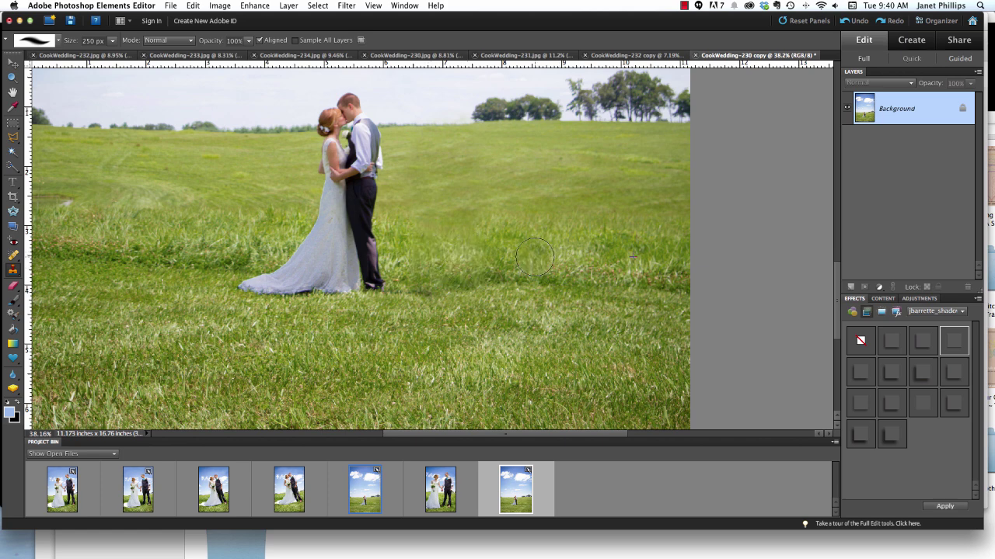
left_click(538, 287)
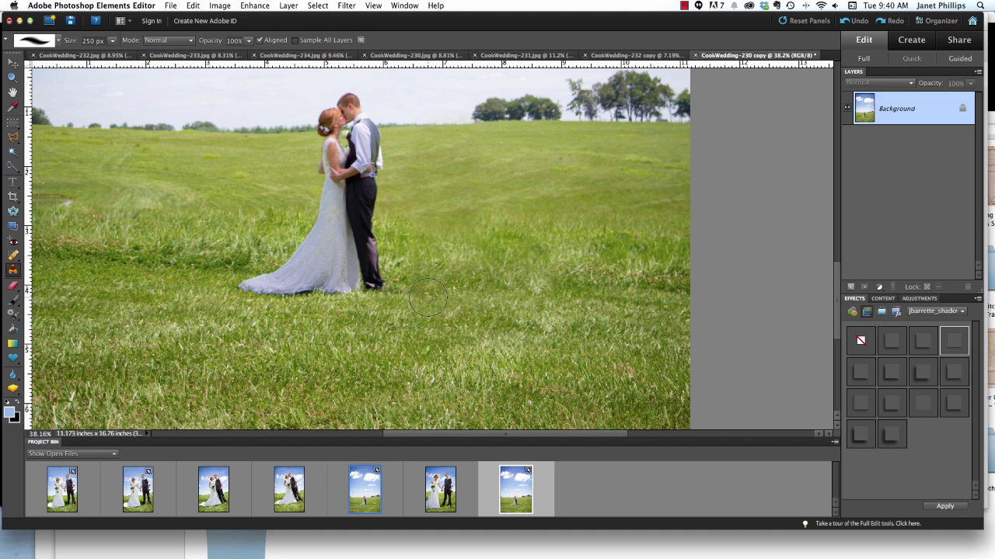
left_click(406, 281)
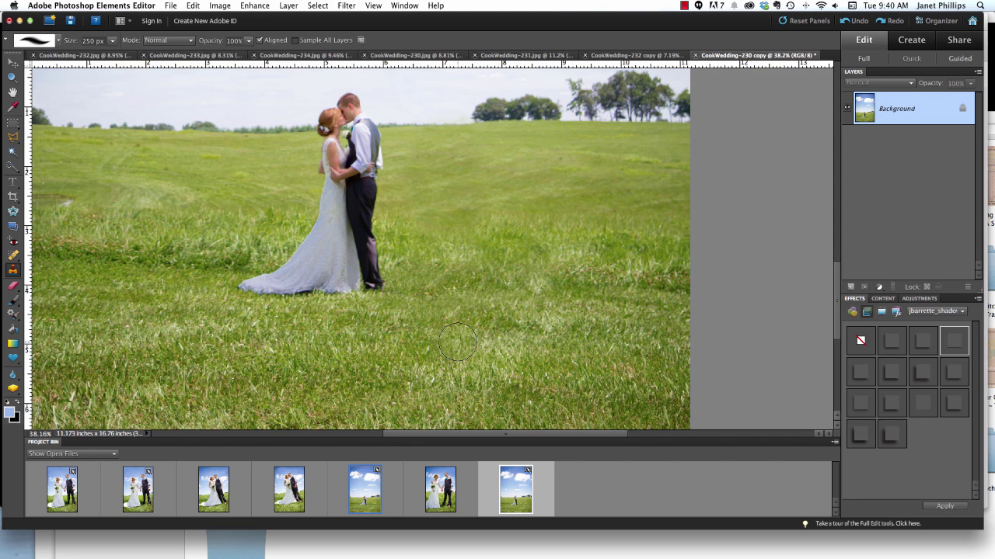
View the whole retouched photo and switch to CookWedding-230.jpg to compare it with the other edited version
scroll(457, 342, "down", 5)
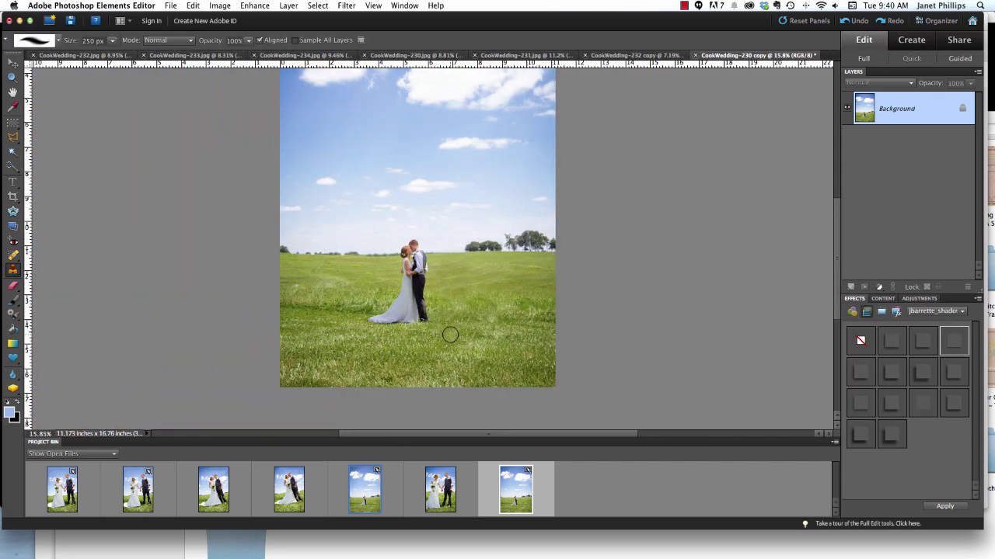
scroll(450, 335, "down", 1)
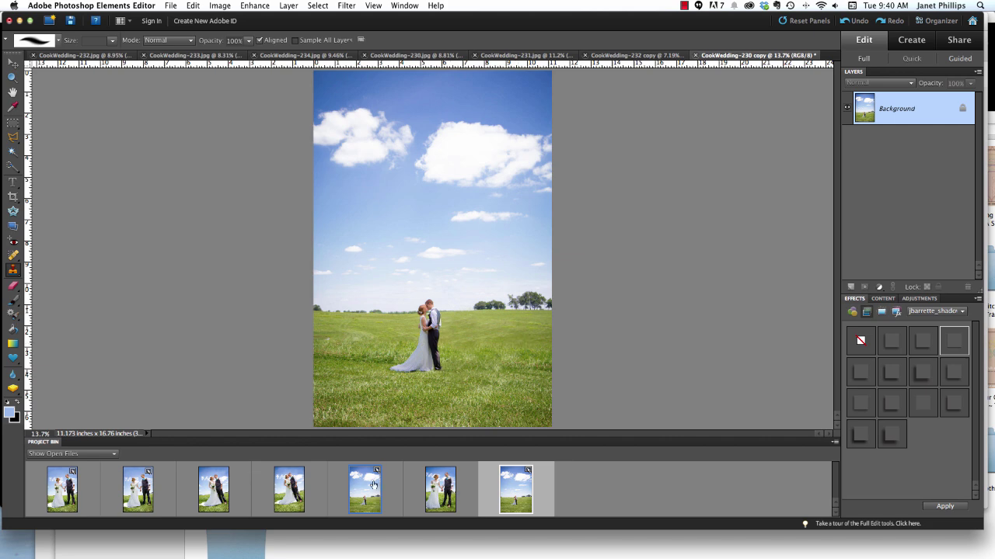
left_click(512, 475)
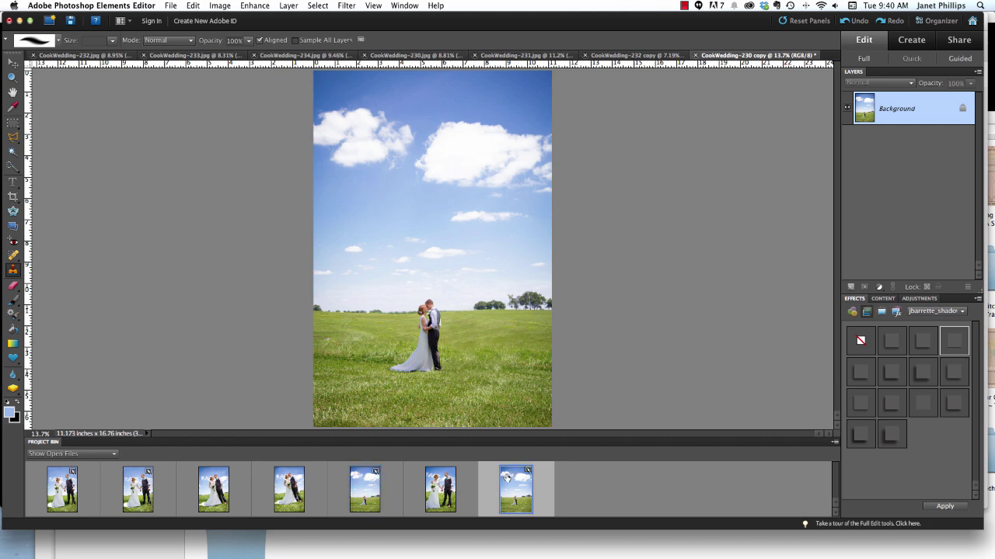
left_click(369, 485)
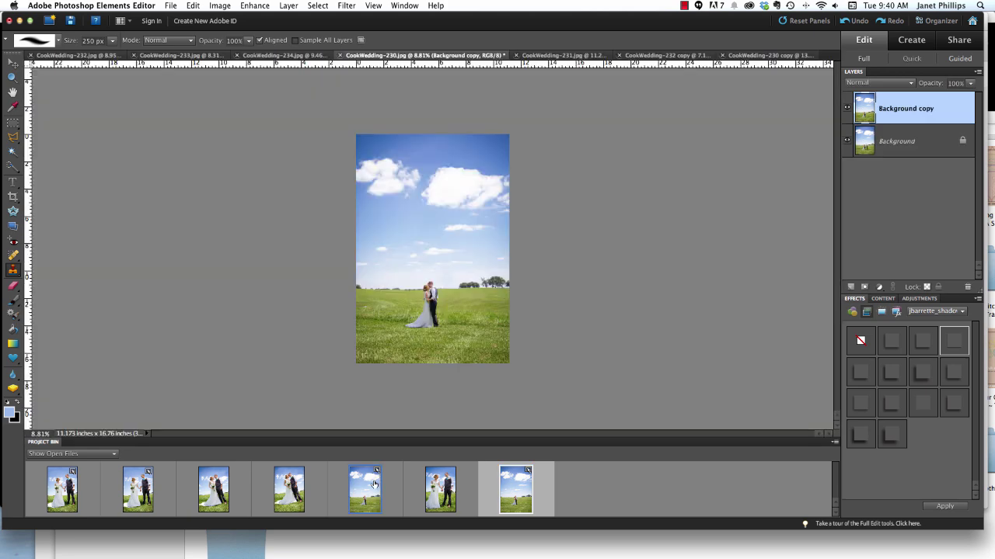
Compare the original and retouched photo around the couple by toggling the Background copy layer's visibility, leaving the layer shown
left_click(847, 108)
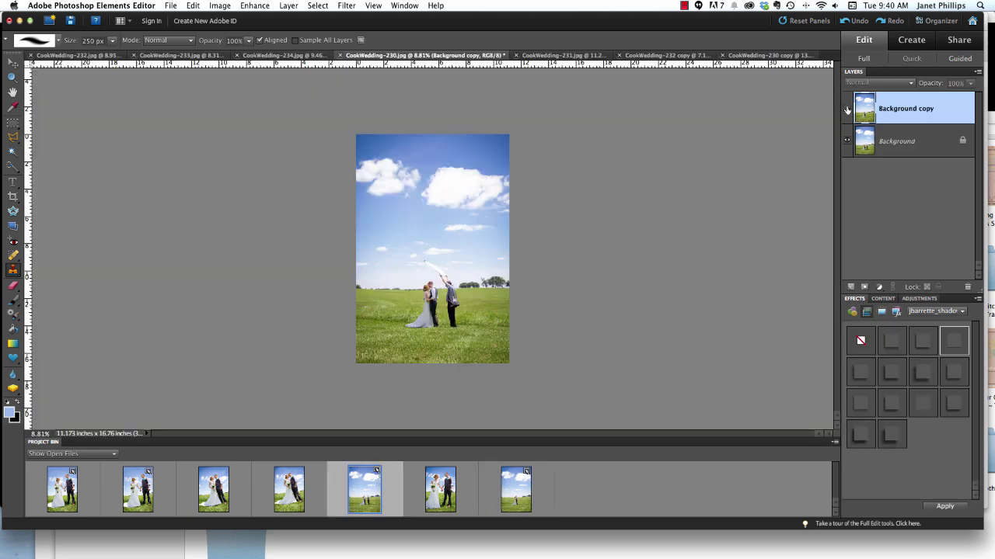
key("super+0")
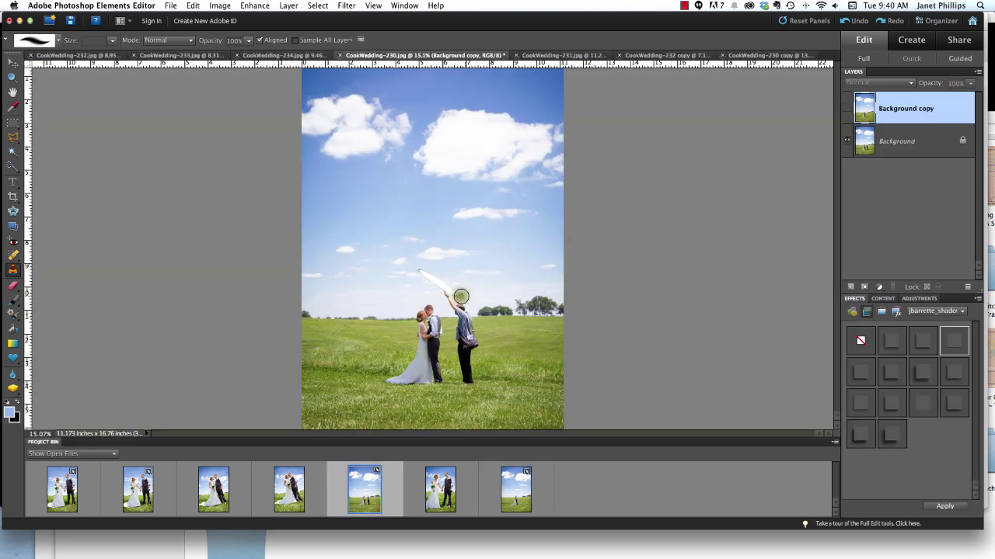
key("z")
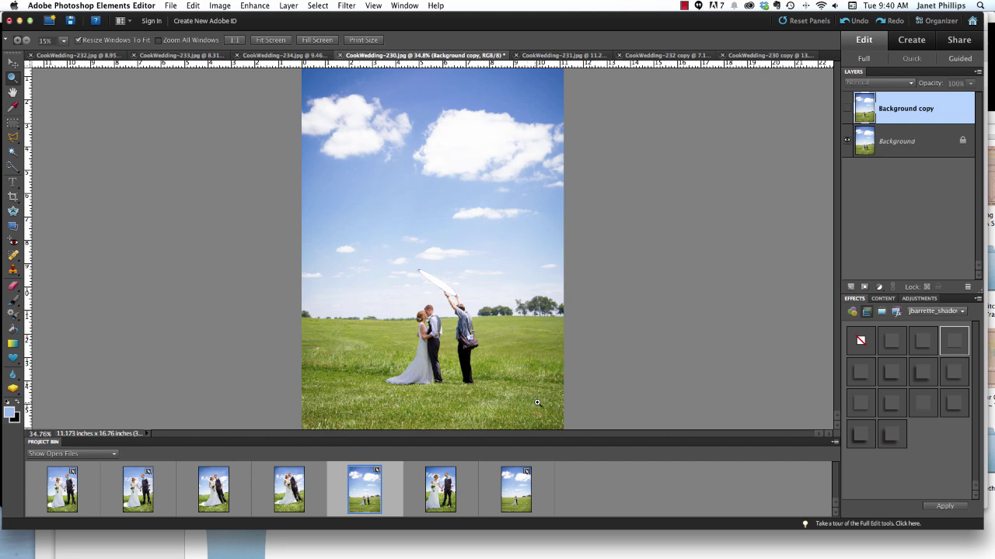
left_click(537, 403)
left_click_drag(562, 327, 555, 295)
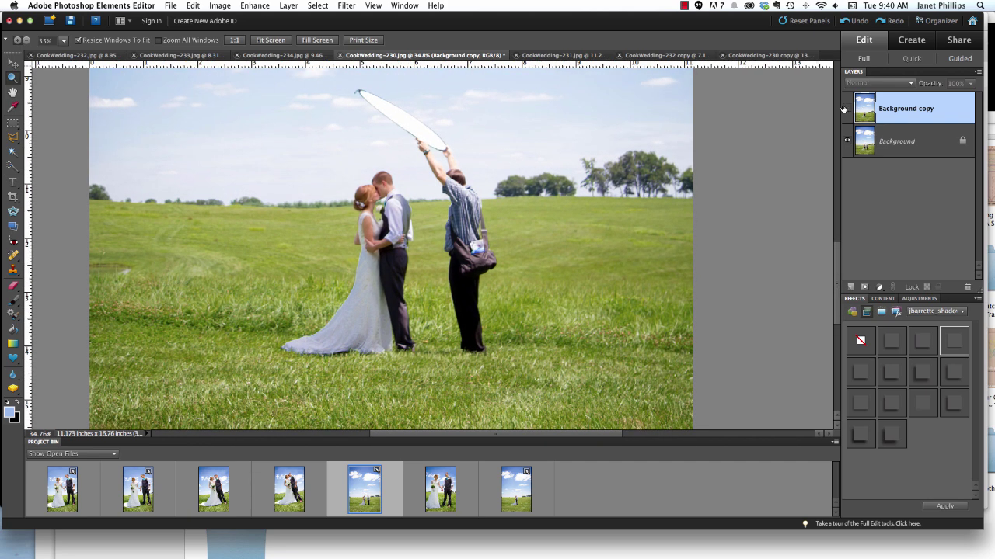
left_click(847, 109)
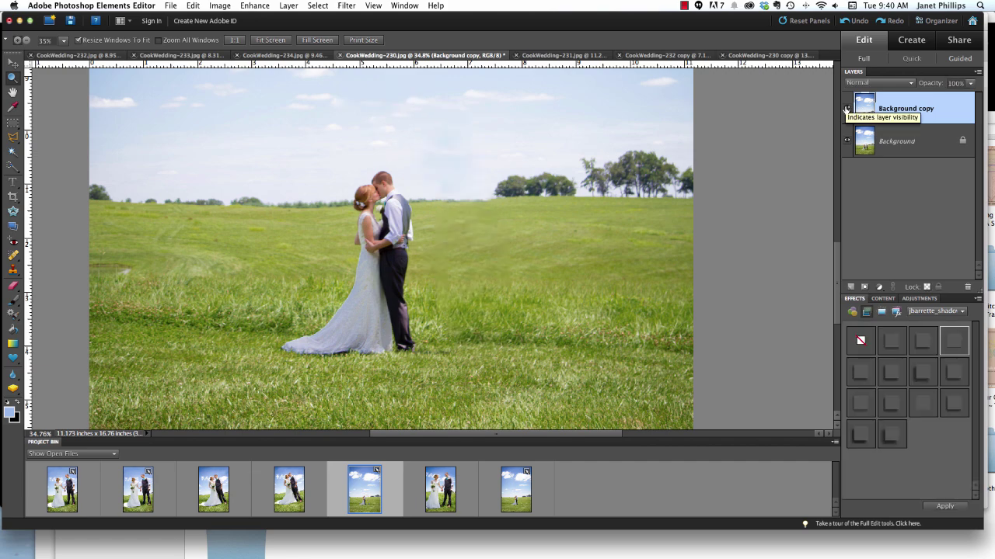
left_click(847, 109)
left_click(846, 110)
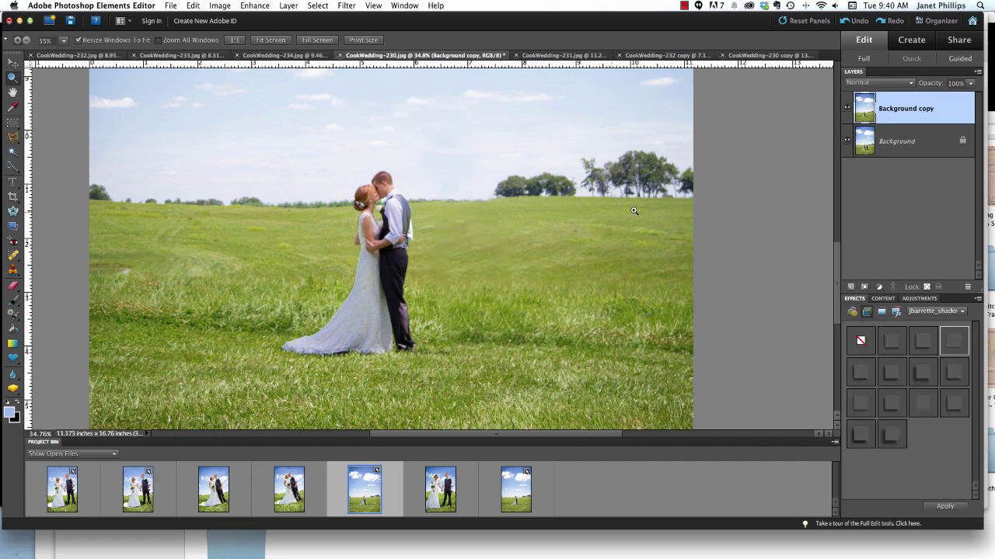
left_click_drag(634, 211, 602, 213)
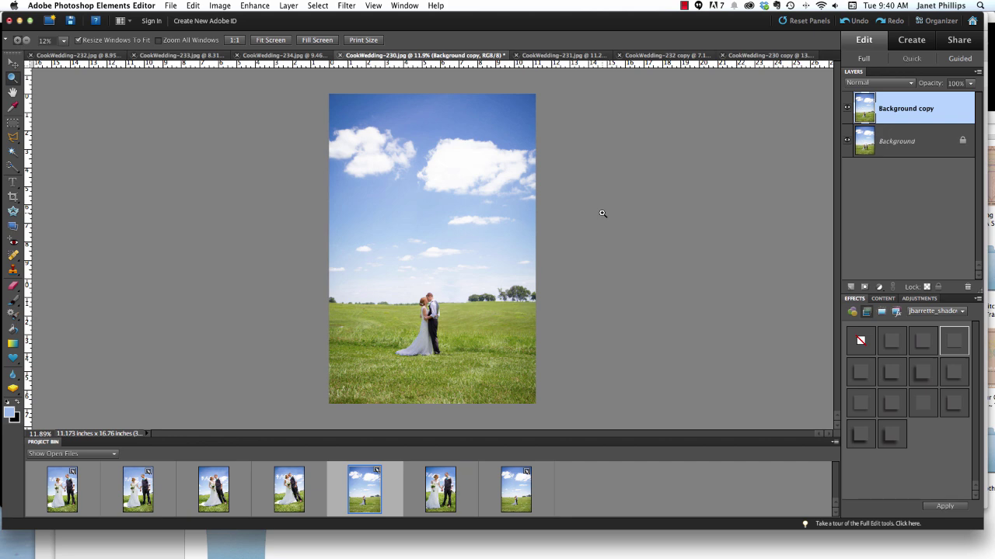